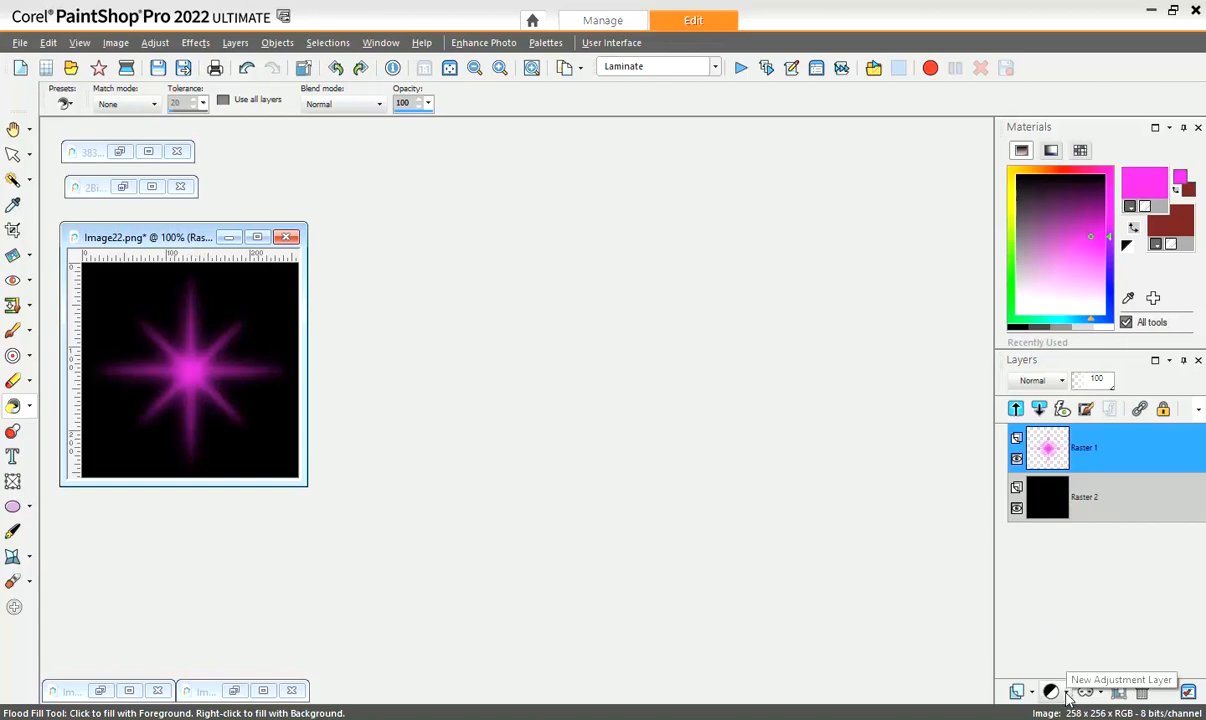
Restore the minimized photo of the two children and move its window clear of the star image
click(1100, 691)
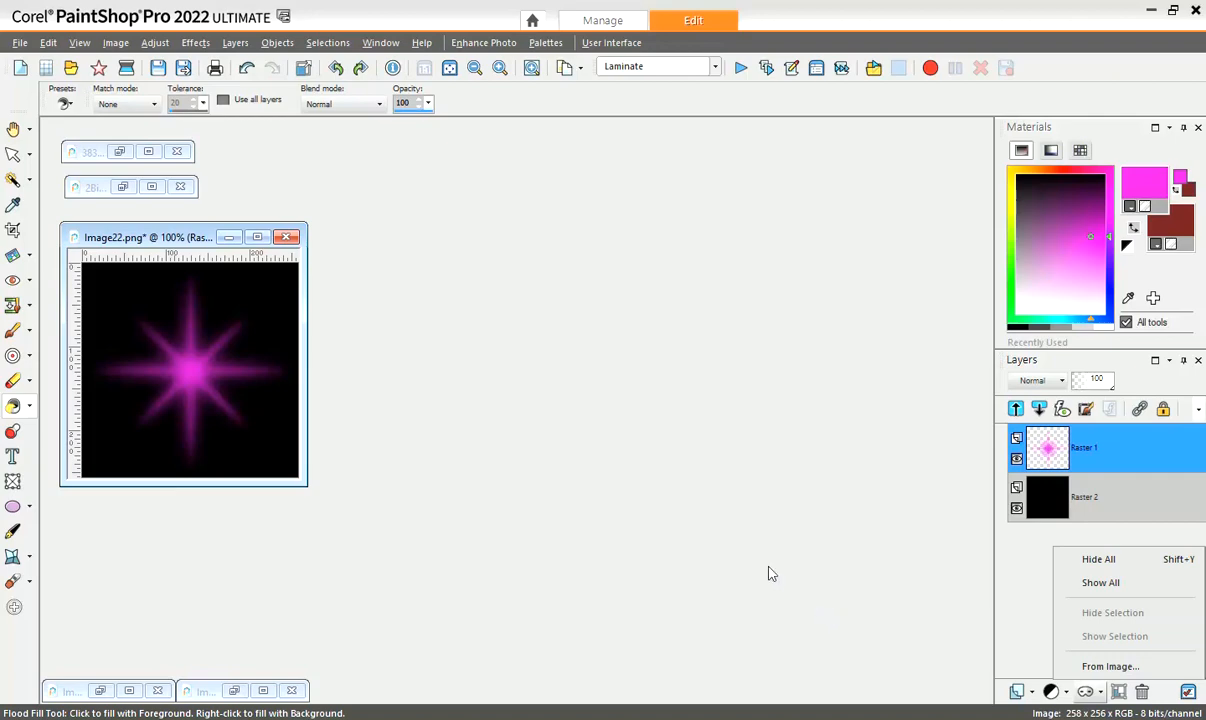
click(92, 152)
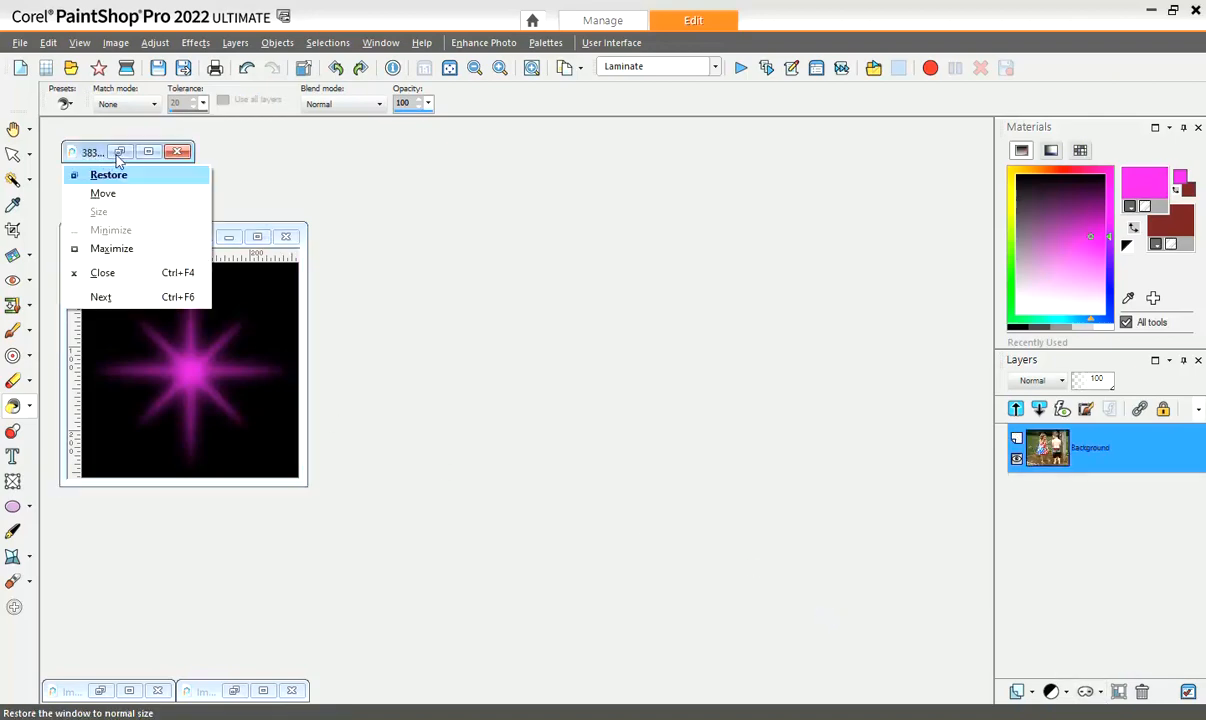
click(119, 155)
click(119, 152)
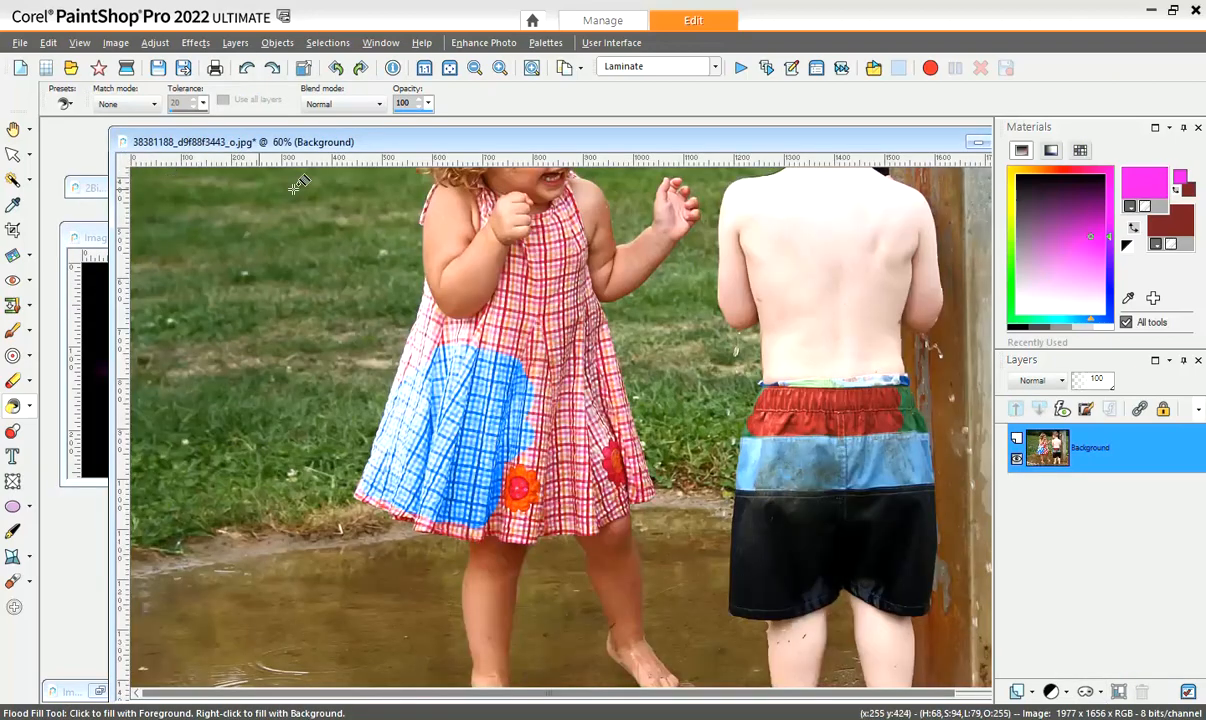
scroll(864, 471, down, 3)
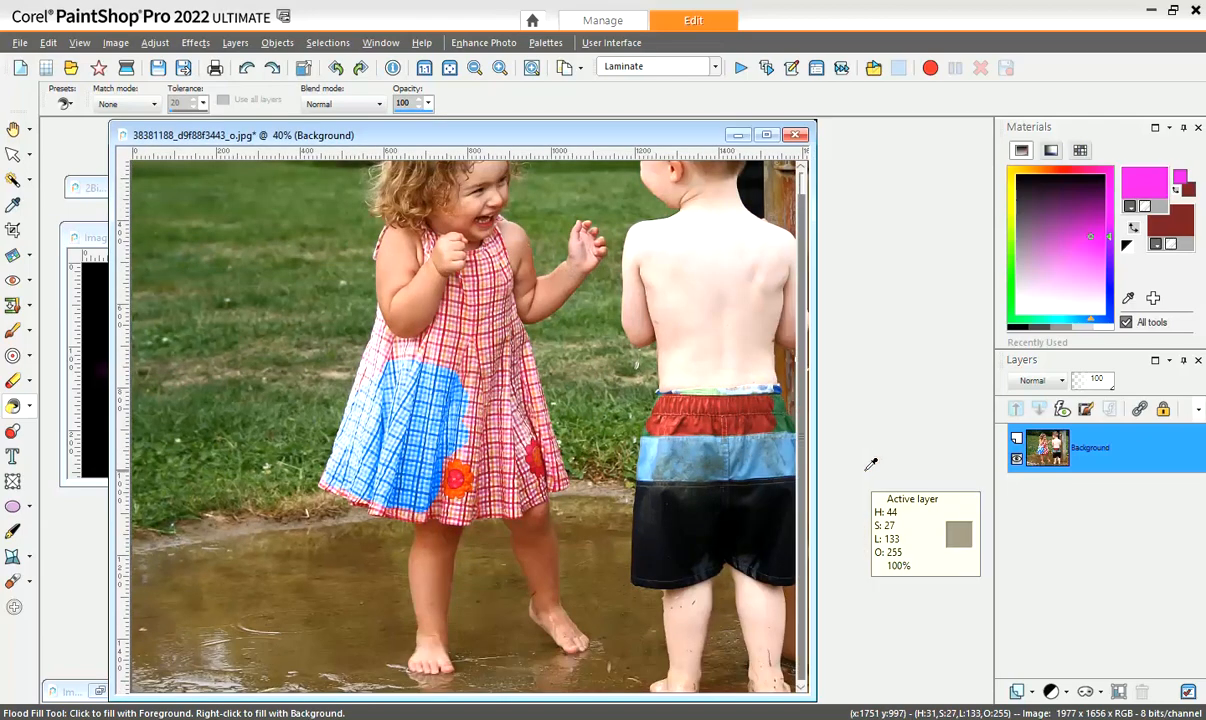
drag(593, 135, 749, 139)
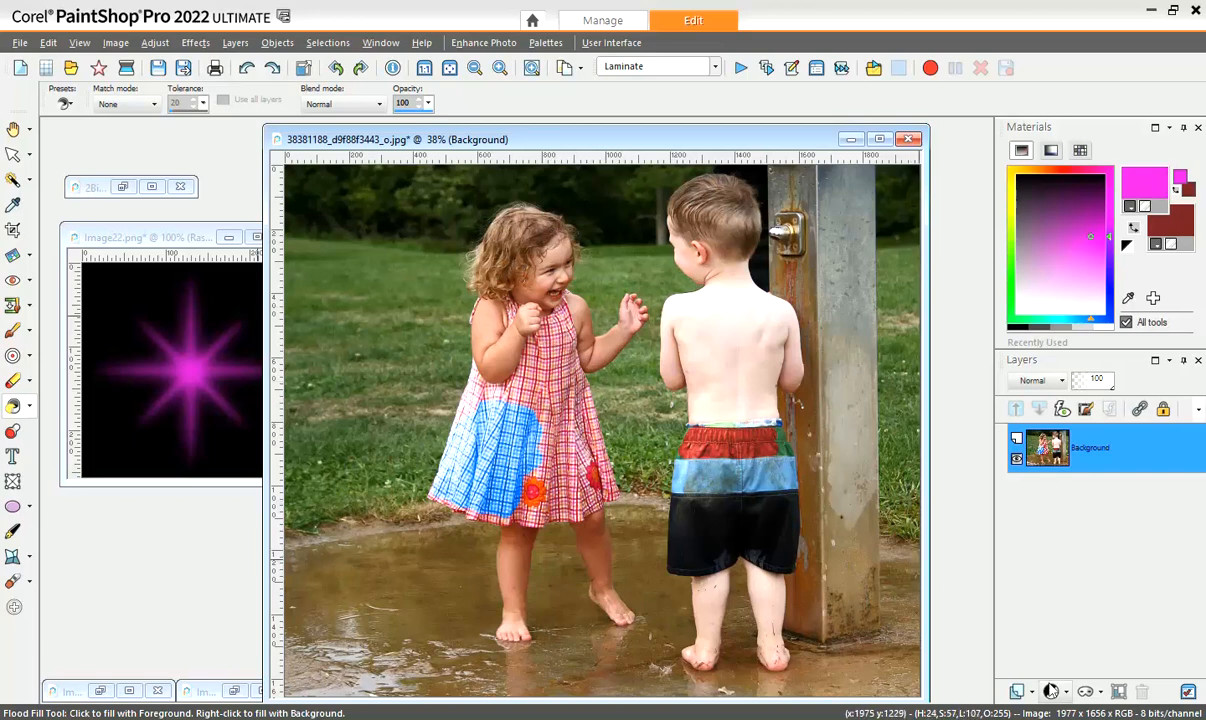
Add a Hide All mask to the photo and paint it white over both children's upper bodies with a round brush at hardness 8
click(1100, 692)
click(1100, 584)
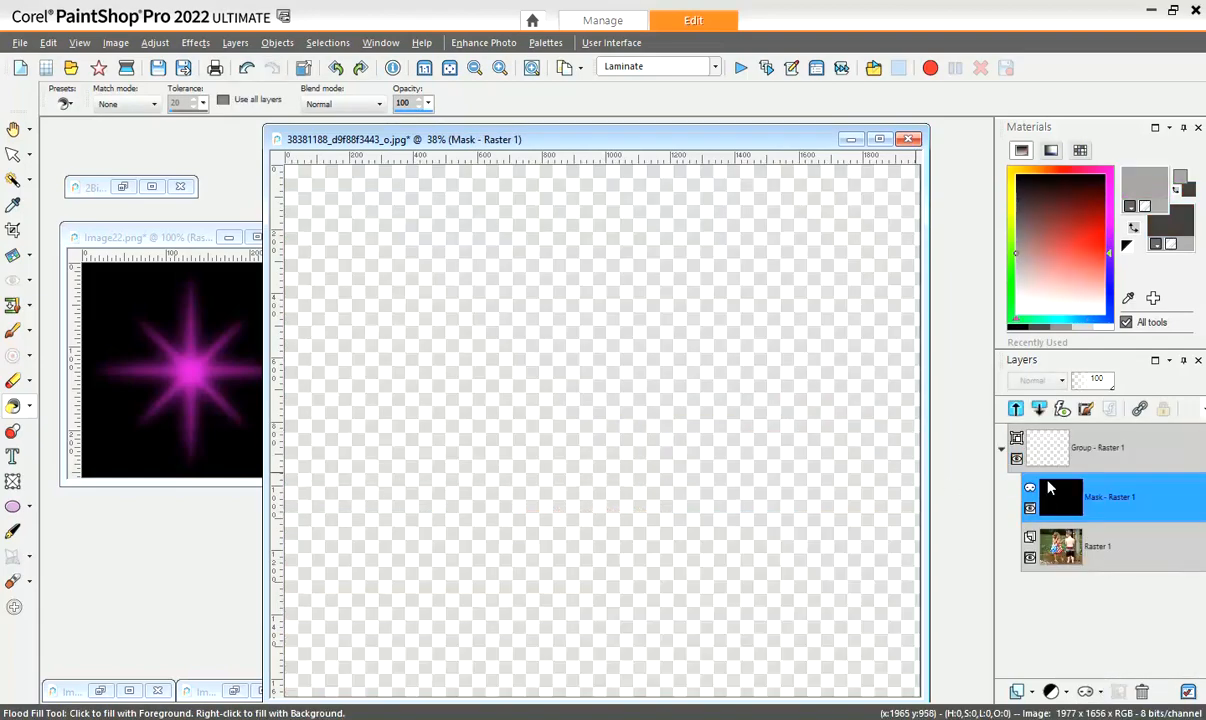
click(12, 336)
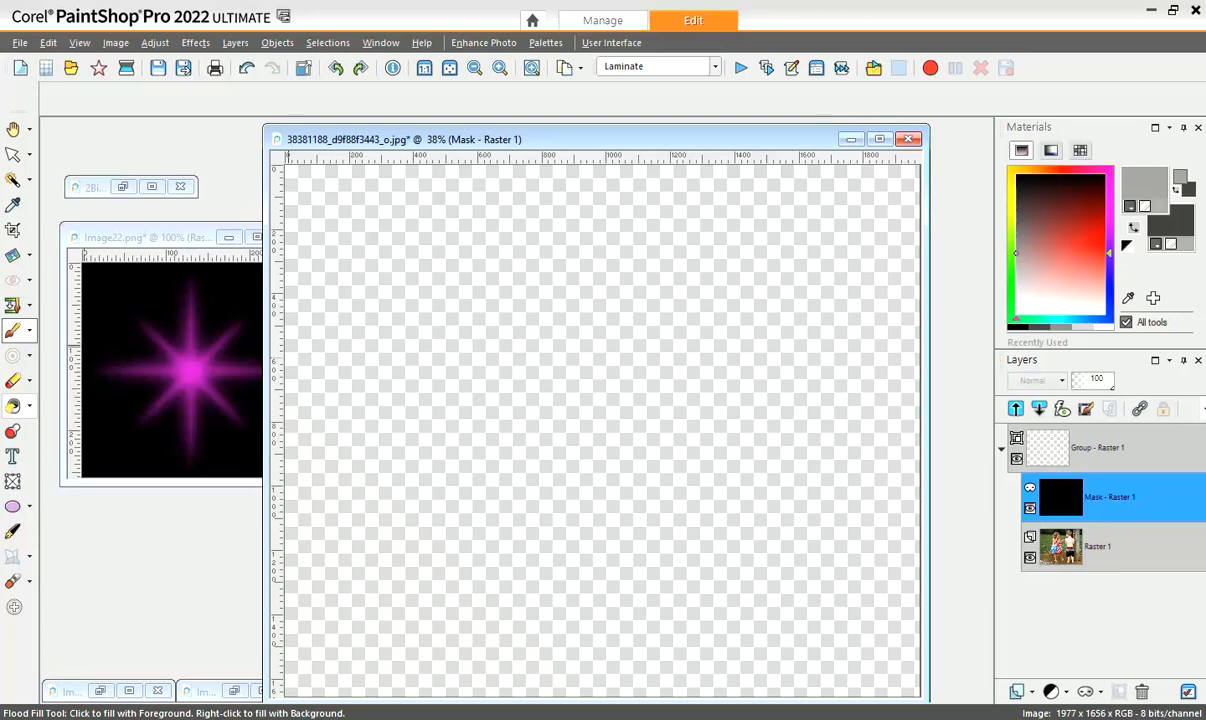
right_click(474, 718)
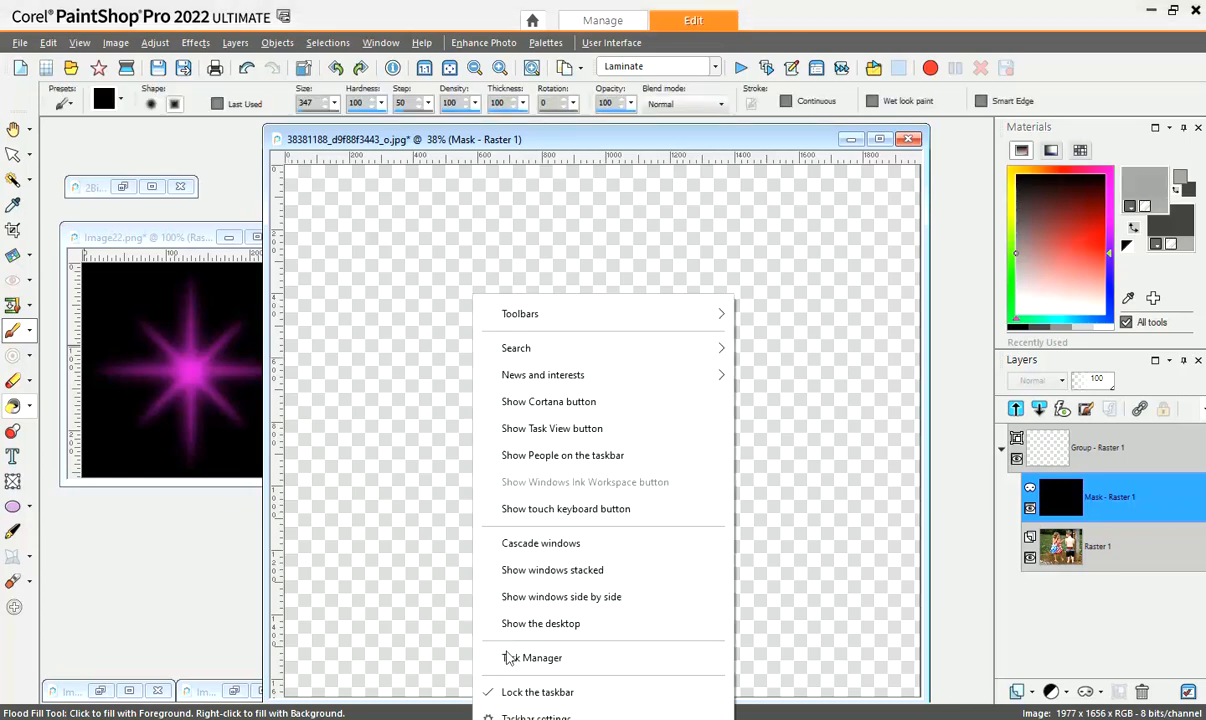
click(150, 575)
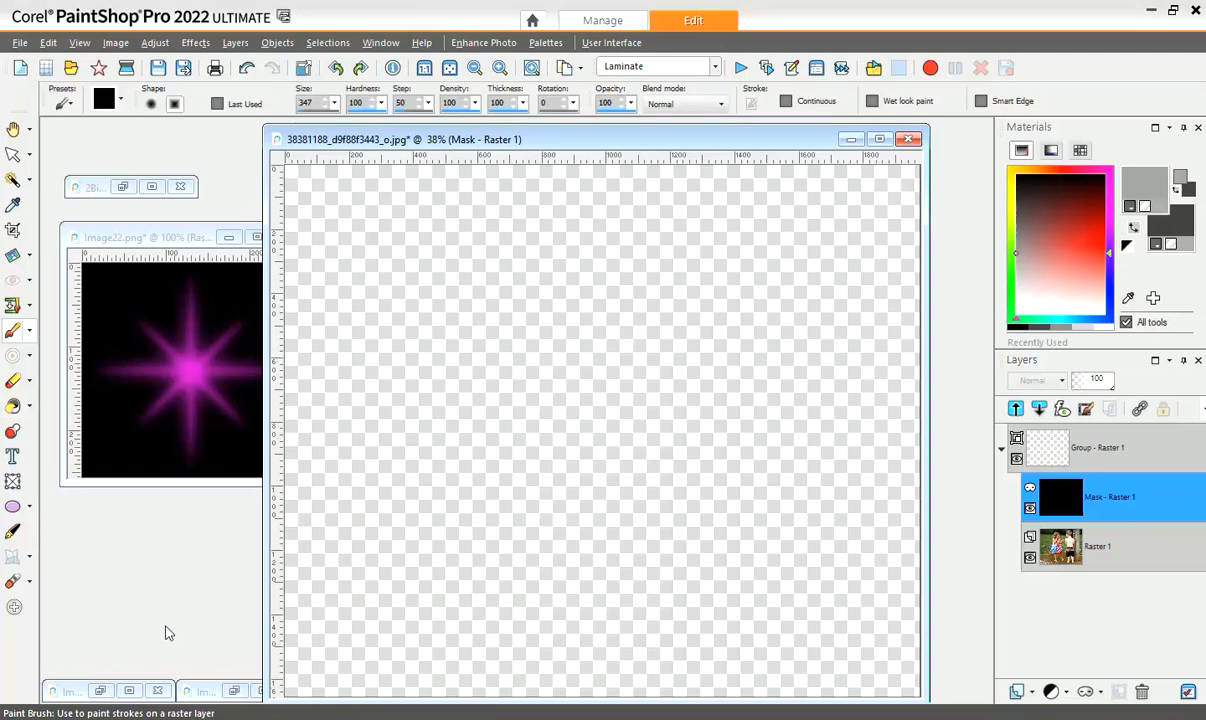
click(1103, 327)
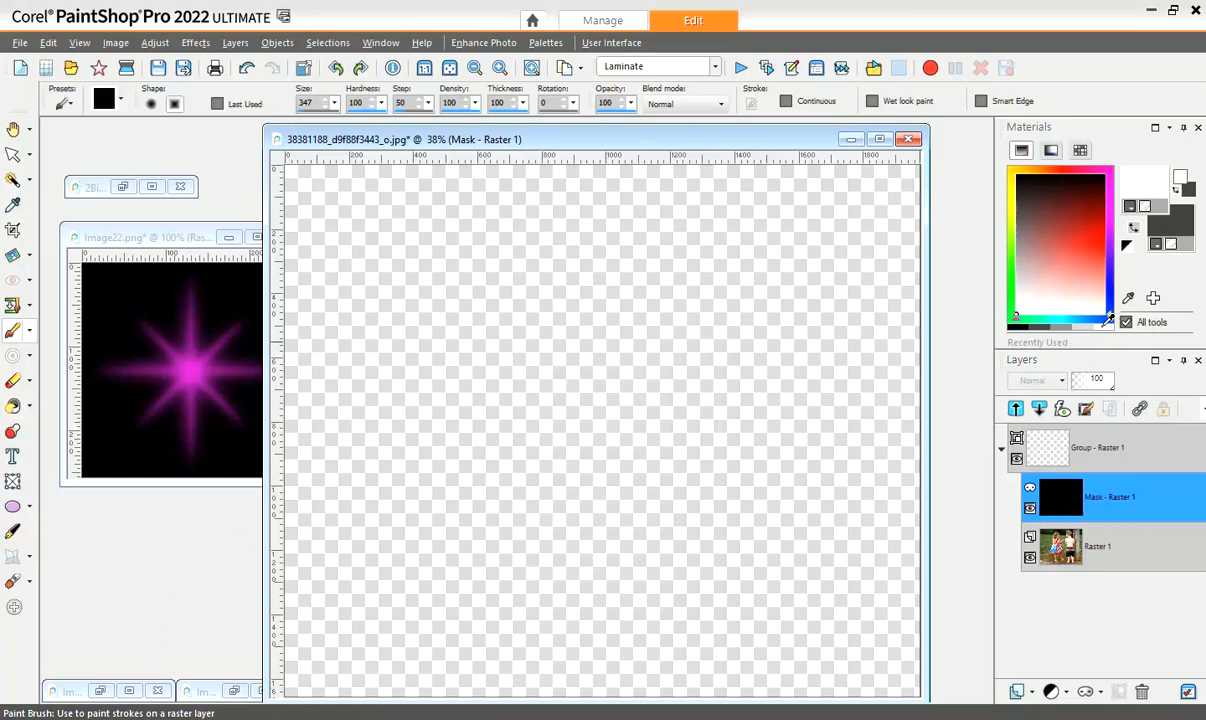
click(151, 104)
click(358, 117)
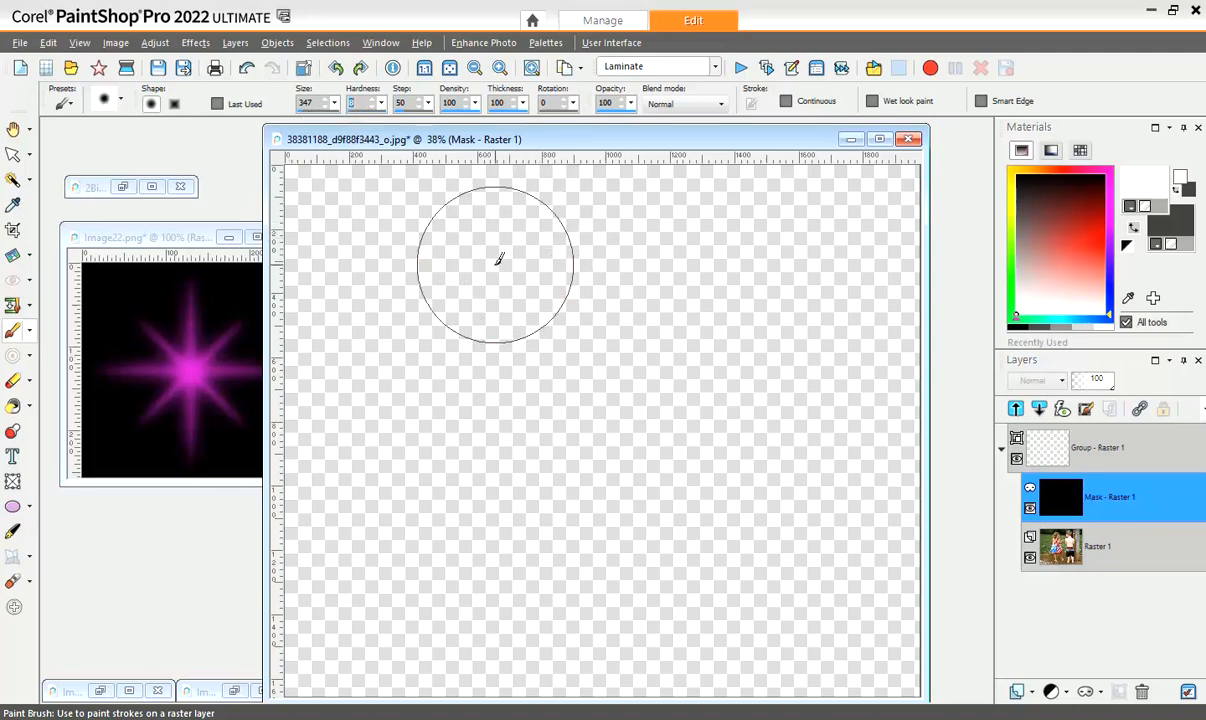
mouse_move(493, 258)
mouse_down()
mouse_move(622, 274)
mouse_move(703, 254)
mouse_move(638, 222)
mouse_move(529, 224)
mouse_move(488, 238)
mouse_move(468, 262)
mouse_move(474, 281)
mouse_move(565, 298)
mouse_move(670, 290)
mouse_move(718, 266)
mouse_move(680, 294)
mouse_move(709, 247)
mouse_move(656, 229)
mouse_move(543, 225)
mouse_move(493, 244)
mouse_move(462, 288)
mouse_move(518, 316)
mouse_move(678, 333)
mouse_move(725, 308)
mouse_move(706, 252)
mouse_move(596, 226)
mouse_move(488, 240)
mouse_move(452, 275)
mouse_move(471, 328)
mouse_move(589, 355)
mouse_move(700, 355)
mouse_move(748, 337)
mouse_move(734, 244)
mouse_move(684, 226)
mouse_move(571, 222)
mouse_move(510, 231)
mouse_move(436, 303)
mouse_move(442, 357)
mouse_move(498, 380)
mouse_move(667, 384)
mouse_move(785, 340)
mouse_up()
mouse_move(1060, 493)
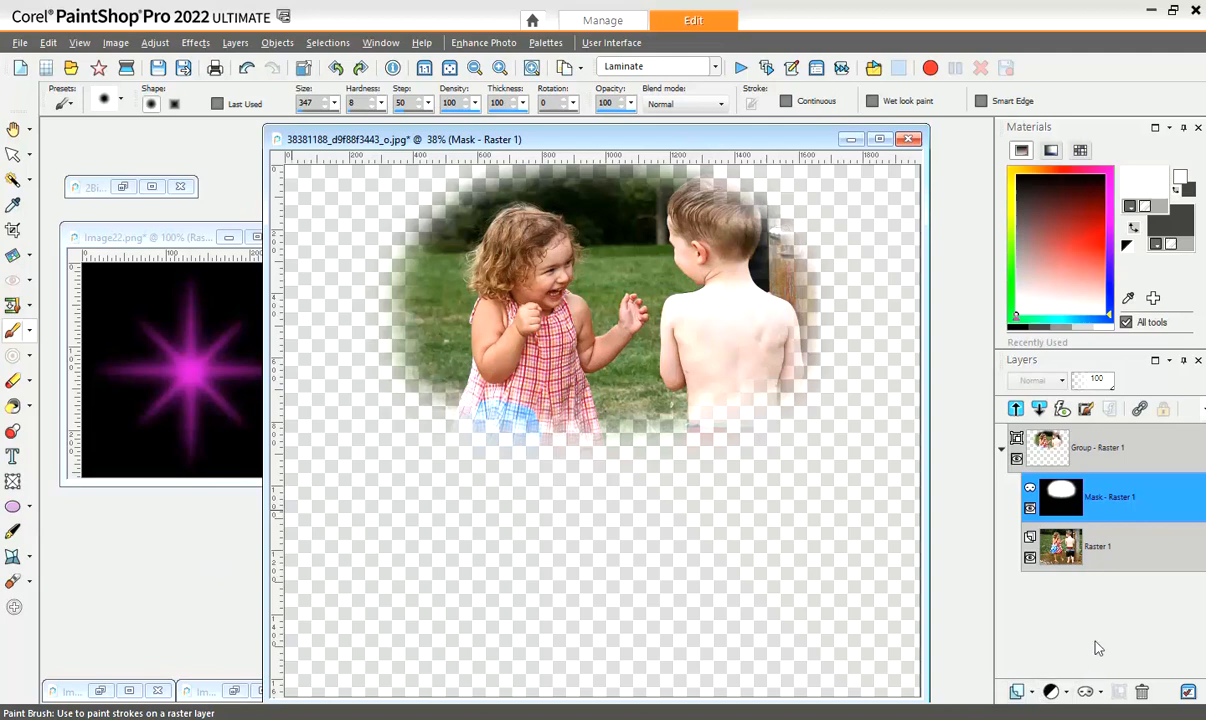
mouse_move(1074, 517)
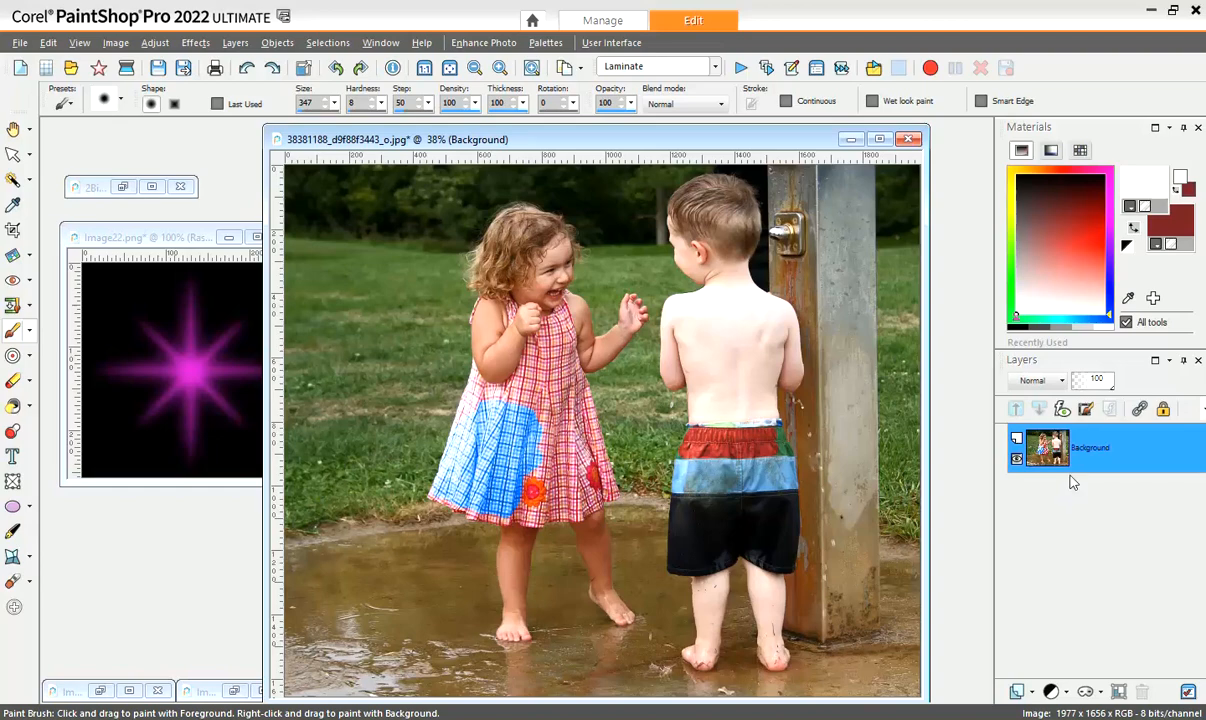
Promote the photo's background to a raster layer and add a new empty raster layer above it
right_click(1019, 435)
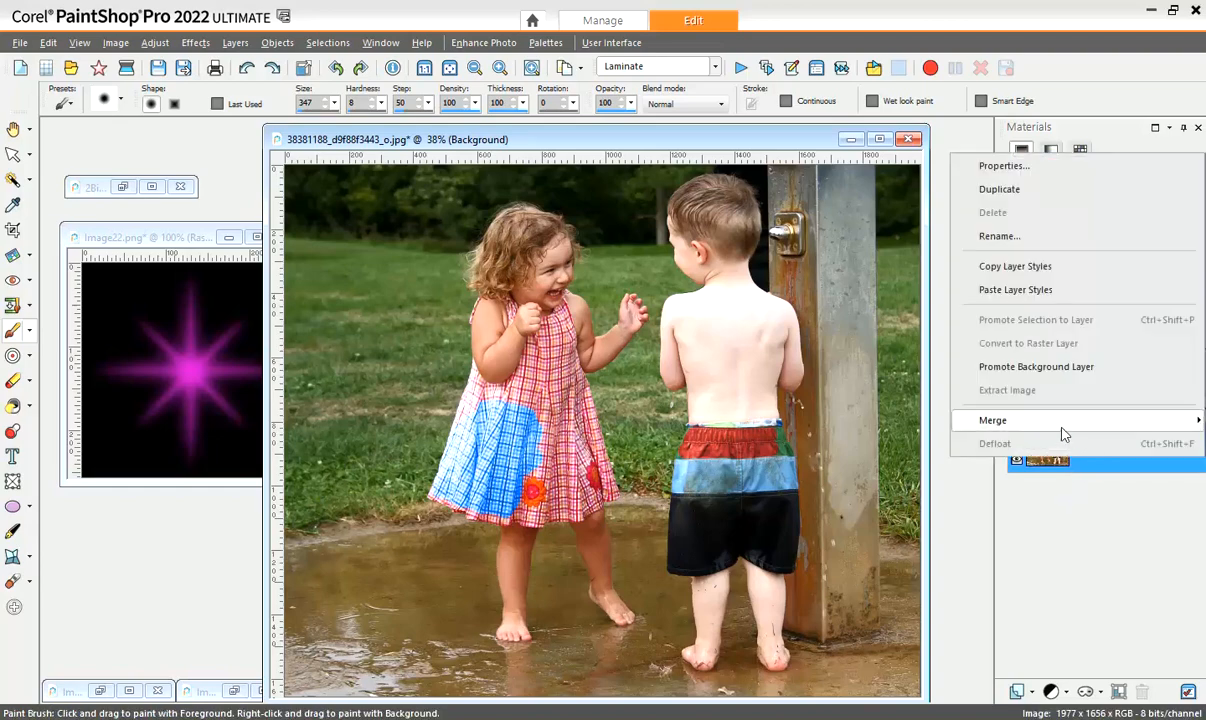
click(966, 362)
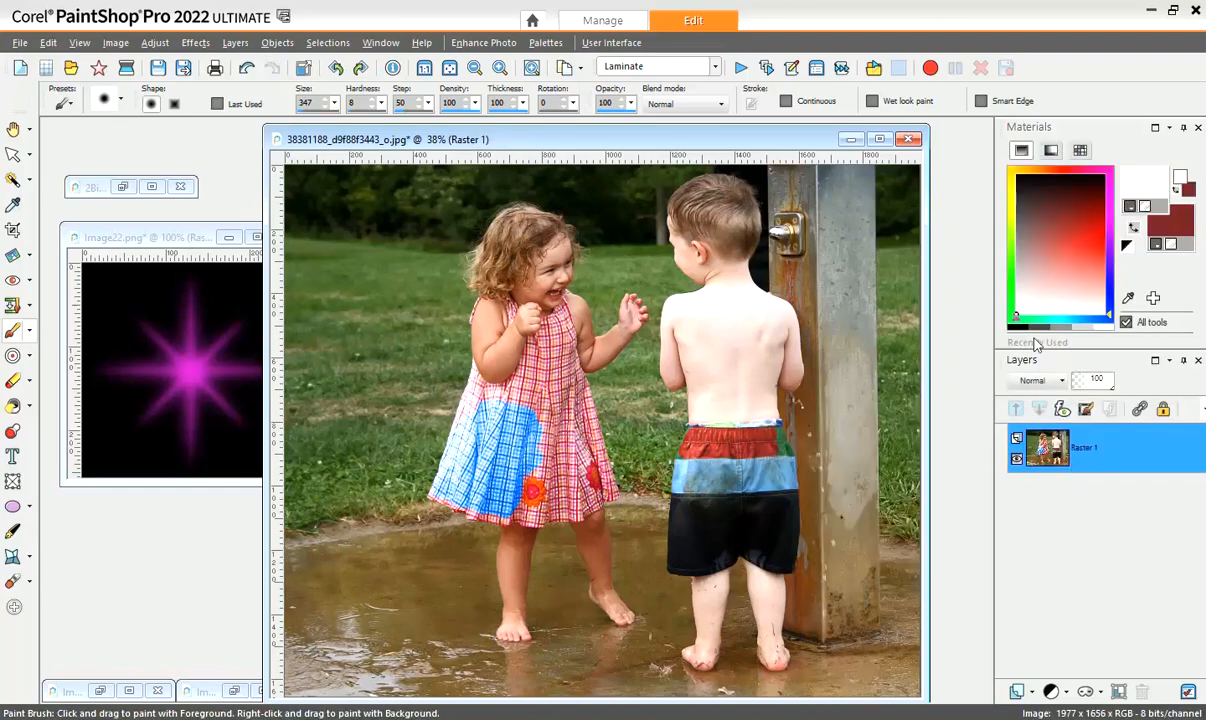
click(1018, 690)
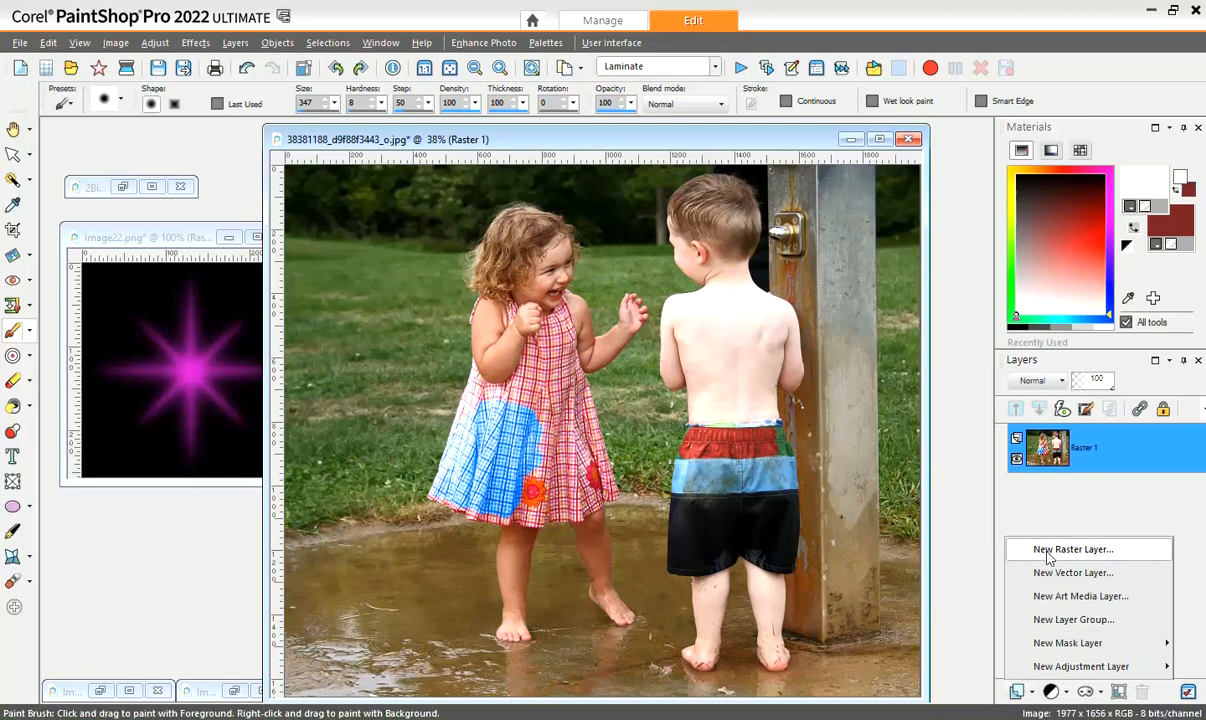
click(1048, 553)
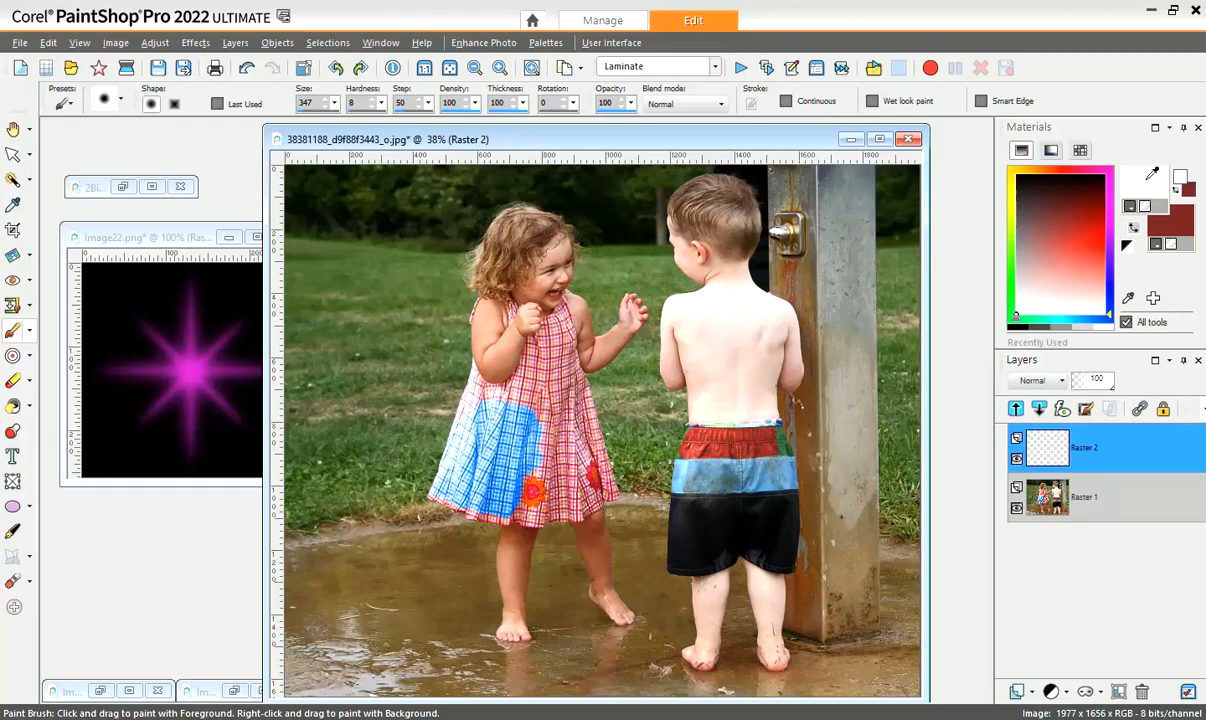
Set the foreground material to the light orange WoodFine pattern and flood-fill the new raster layer with it
click(1140, 203)
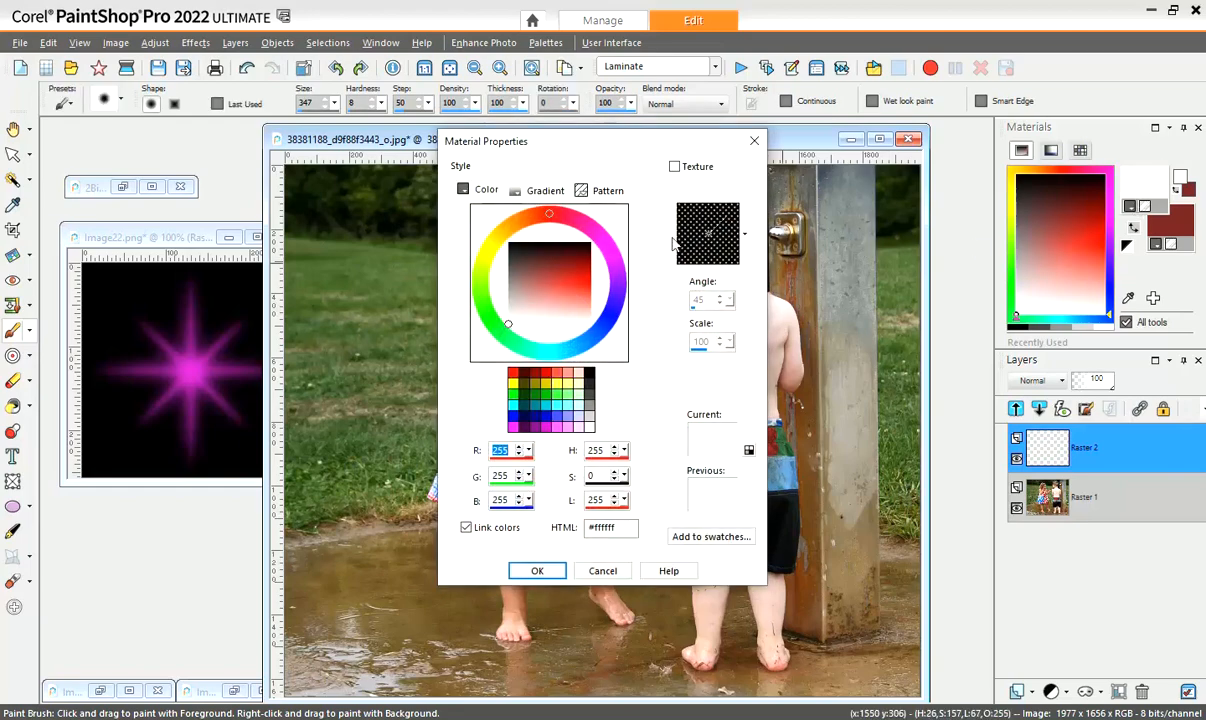
click(598, 192)
click(508, 290)
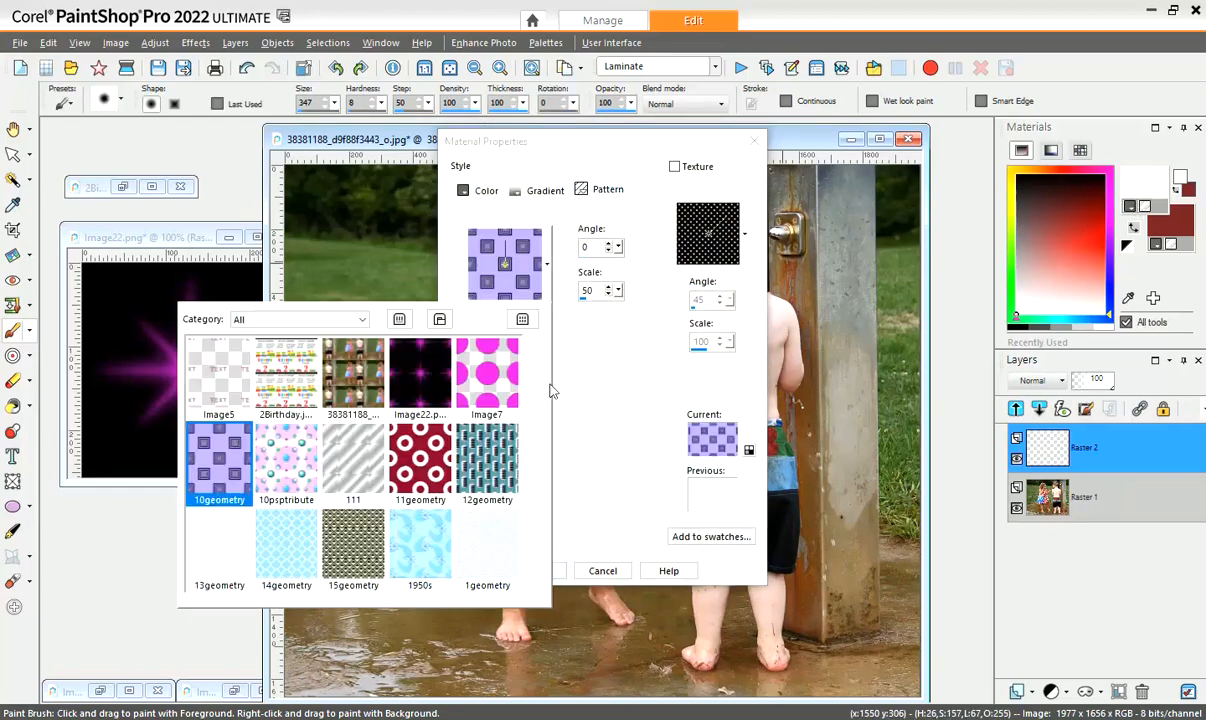
drag(531, 357, 530, 567)
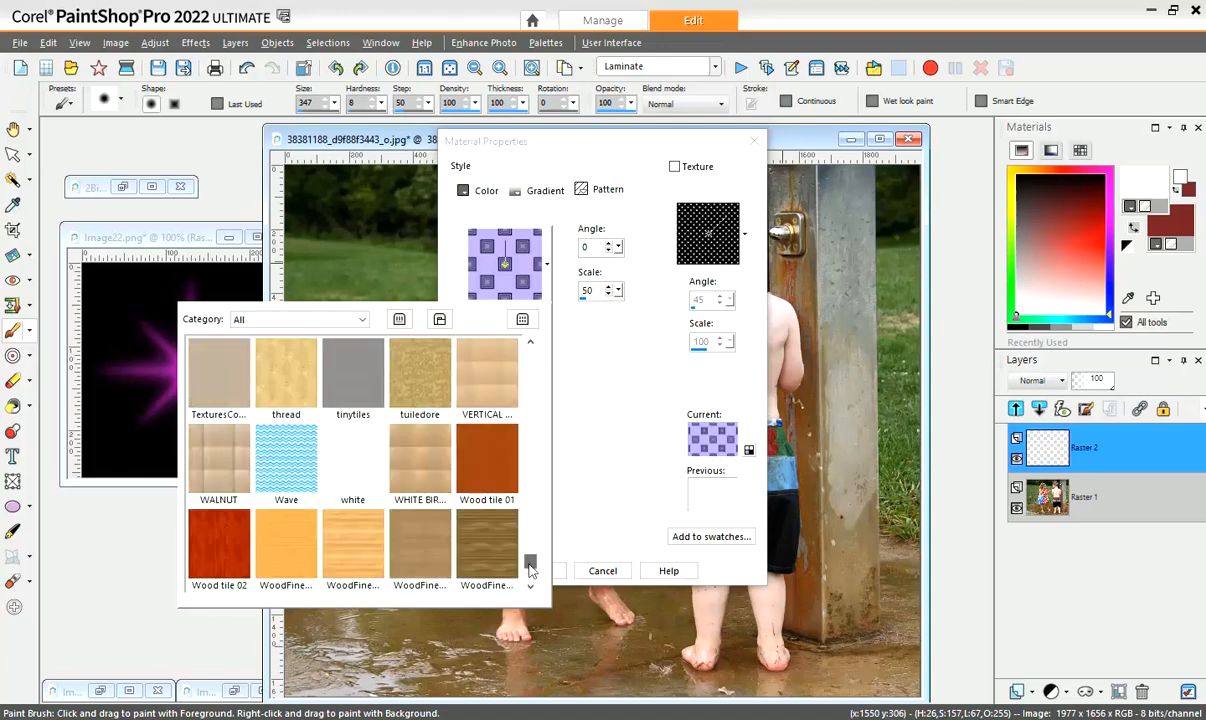
click(286, 545)
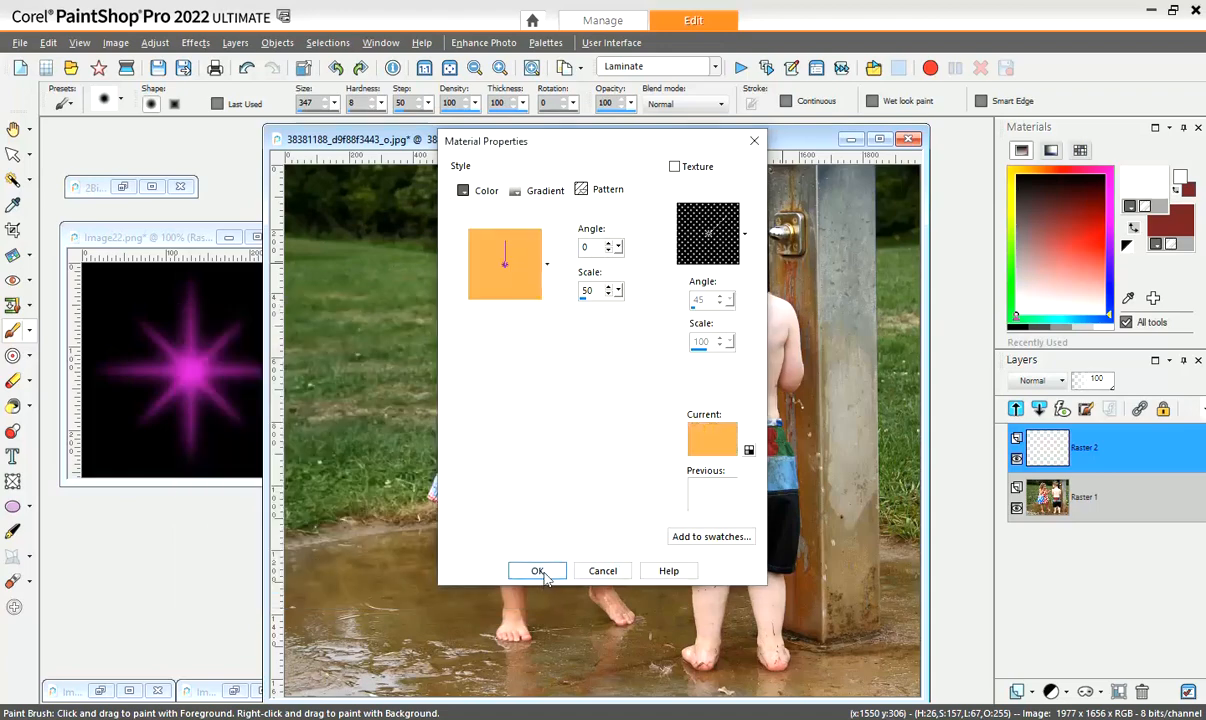
click(540, 569)
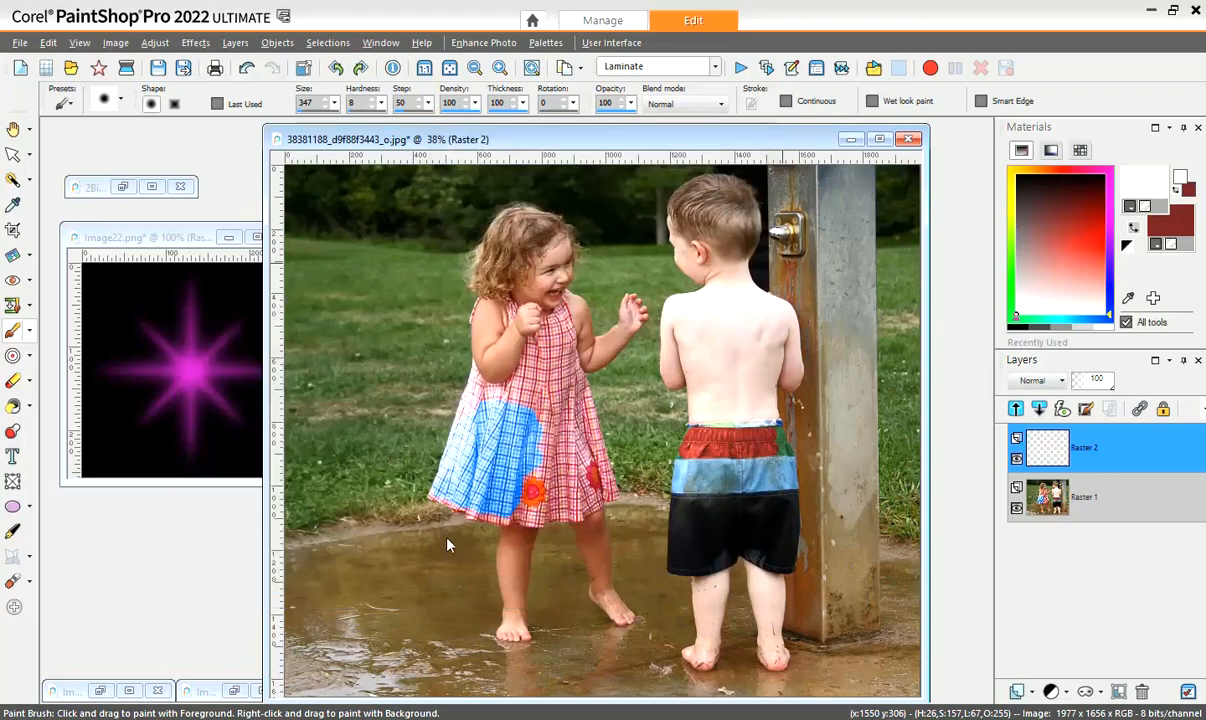
click(13, 406)
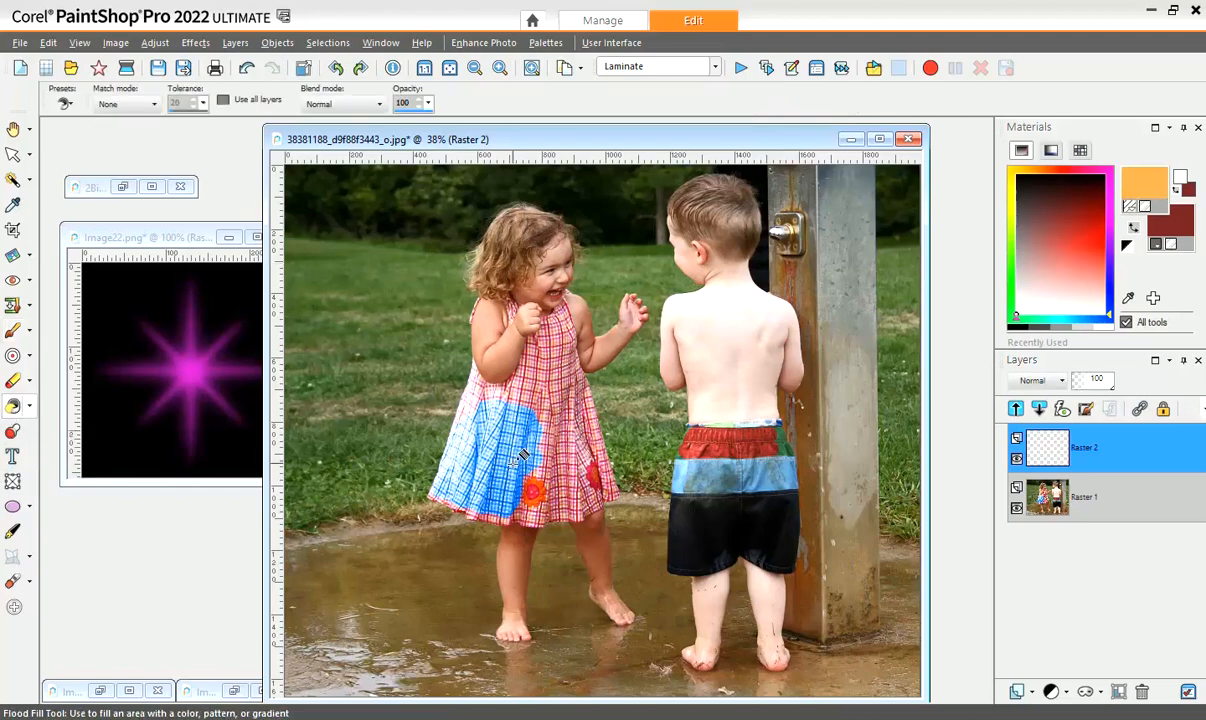
click(494, 533)
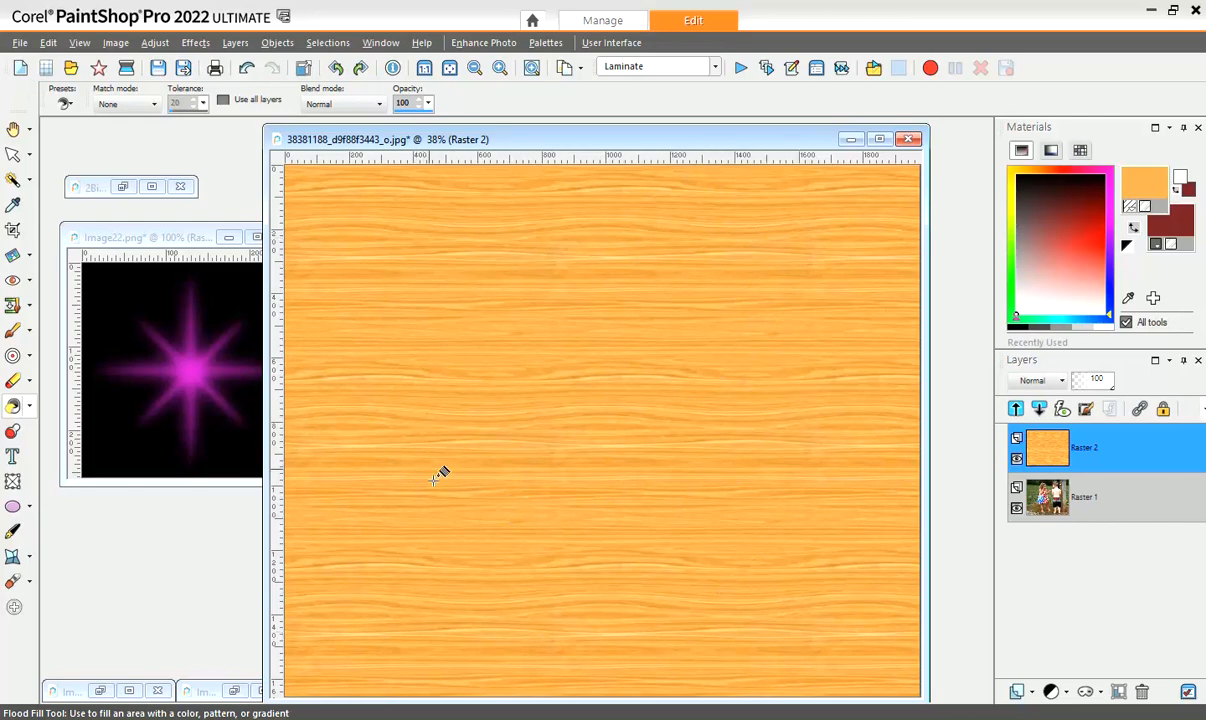
Add a Show All mask to the wood layer and paint the mask dark gray over the children with the soft round brush
click(1100, 693)
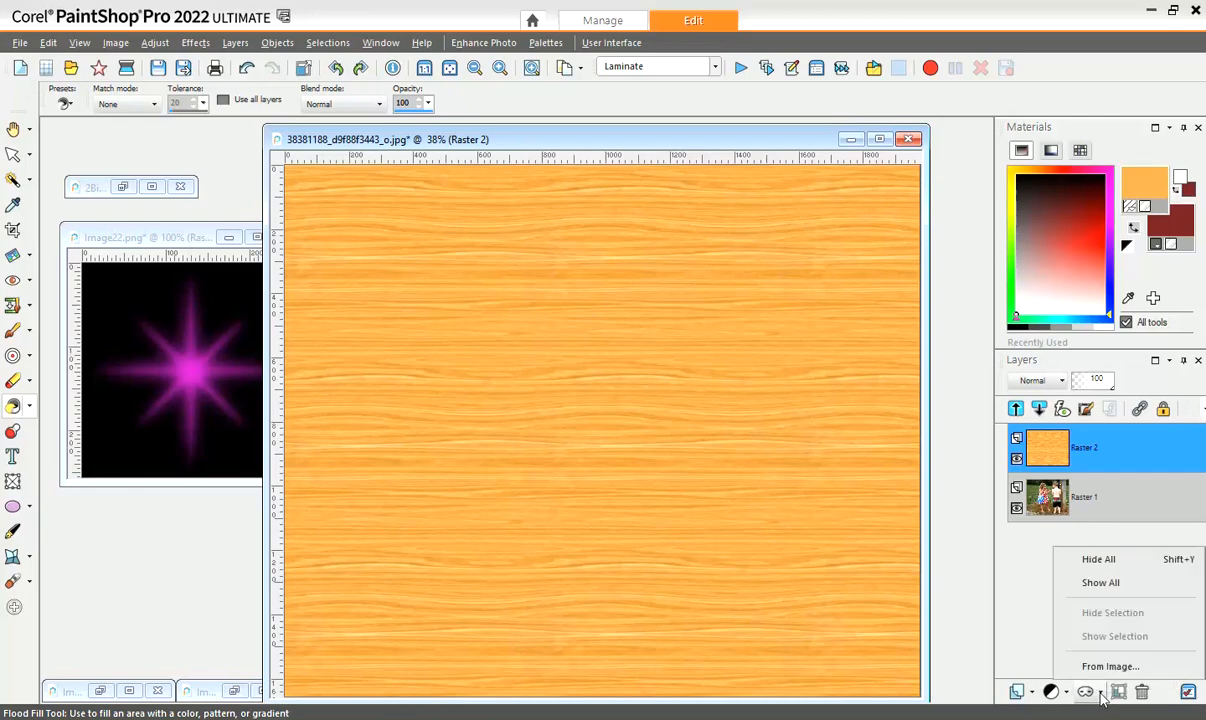
click(1100, 584)
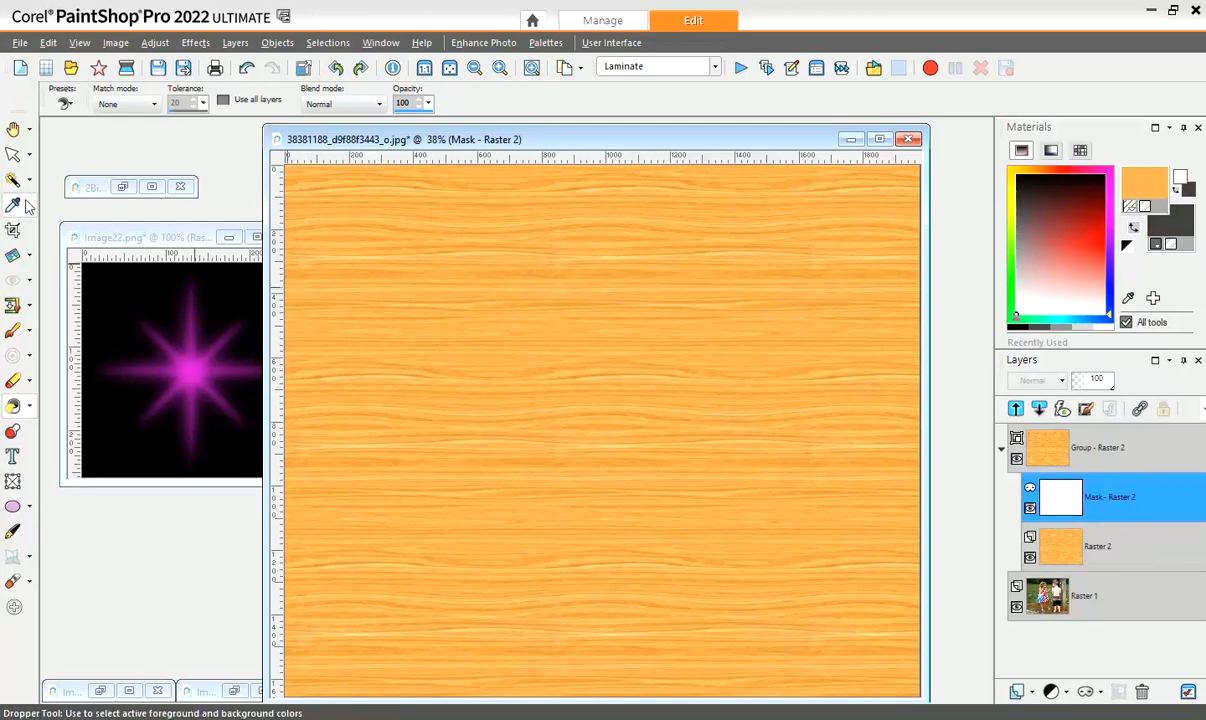
click(13, 330)
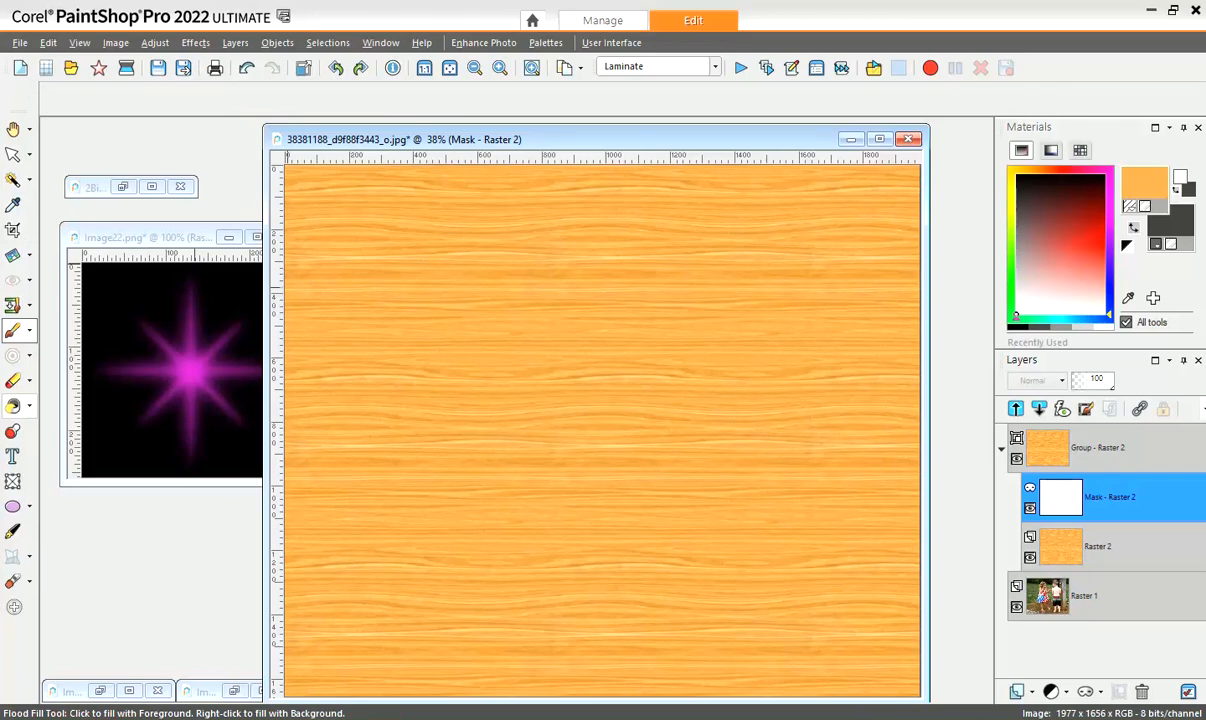
click(1135, 229)
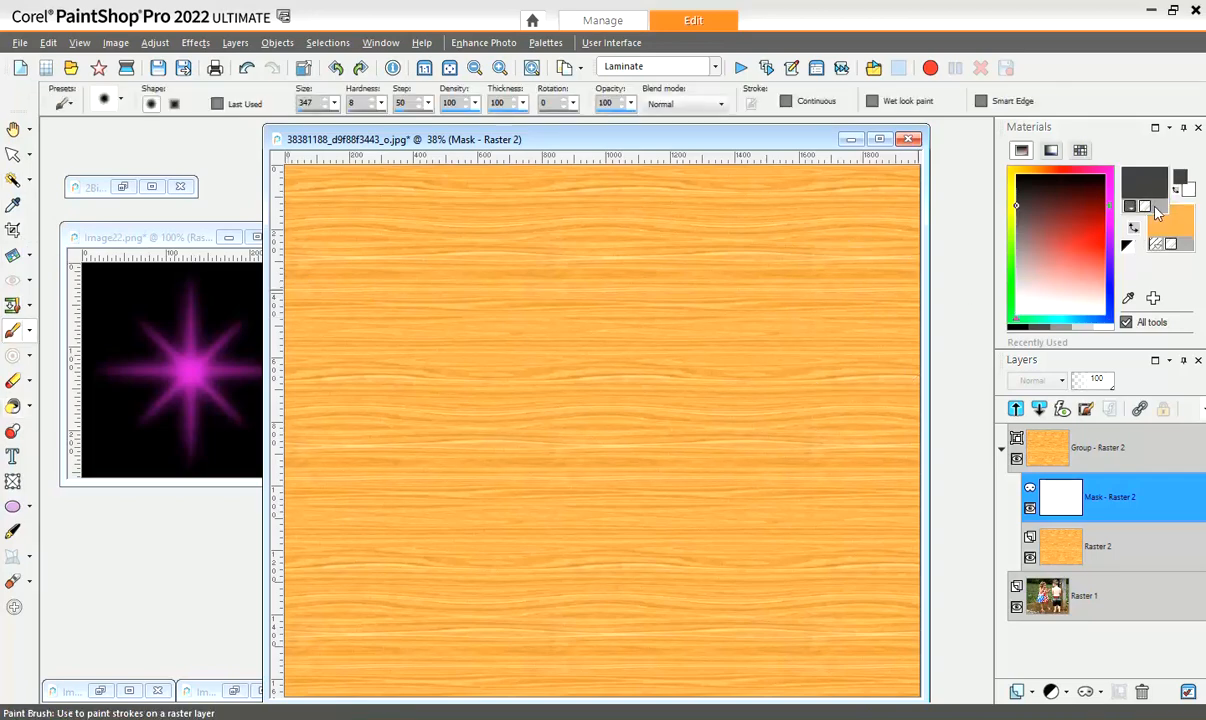
mouse_move(721, 331)
mouse_down()
mouse_move(510, 312)
mouse_move(479, 352)
mouse_move(457, 457)
mouse_move(485, 522)
mouse_move(526, 546)
mouse_move(674, 567)
mouse_move(733, 546)
mouse_move(770, 507)
mouse_move(788, 400)
mouse_move(748, 326)
mouse_move(635, 290)
mouse_move(555, 296)
mouse_move(468, 343)
mouse_move(525, 362)
mouse_move(660, 368)
mouse_move(688, 395)
mouse_move(552, 410)
mouse_move(528, 428)
mouse_move(692, 428)
mouse_move(700, 455)
mouse_move(553, 465)
mouse_move(512, 483)
mouse_move(720, 488)
mouse_move(666, 517)
mouse_move(529, 522)
mouse_move(587, 527)
mouse_move(722, 495)
mouse_move(704, 418)
mouse_move(608, 455)
mouse_move(737, 450)
mouse_move(735, 326)
mouse_move(644, 270)
mouse_move(534, 270)
mouse_move(497, 287)
mouse_move(634, 248)
mouse_move(744, 253)
mouse_move(762, 293)
mouse_move(730, 268)
mouse_move(562, 246)
mouse_move(463, 271)
mouse_move(435, 337)
mouse_move(442, 507)
mouse_move(526, 550)
mouse_move(626, 568)
mouse_move(742, 562)
mouse_move(798, 524)
mouse_move(815, 432)
mouse_move(806, 360)
mouse_move(766, 303)
mouse_move(728, 281)
mouse_up()
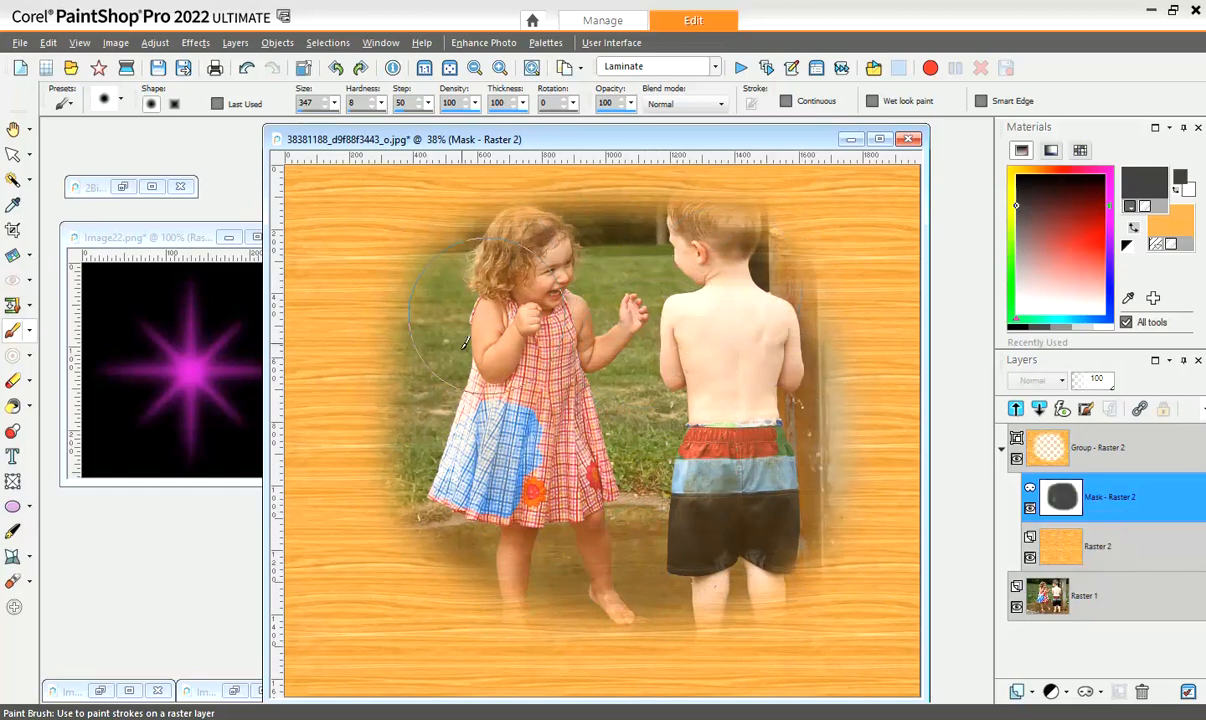
mouse_move(1062, 510)
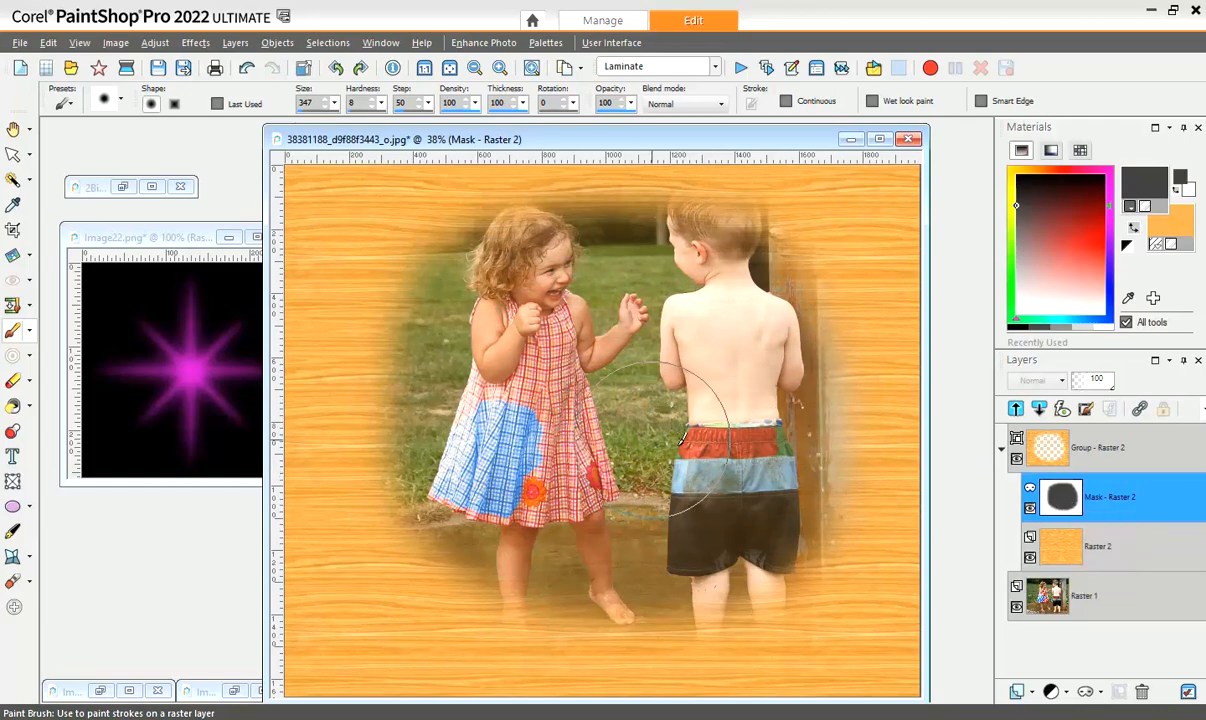
mouse_move(1070, 556)
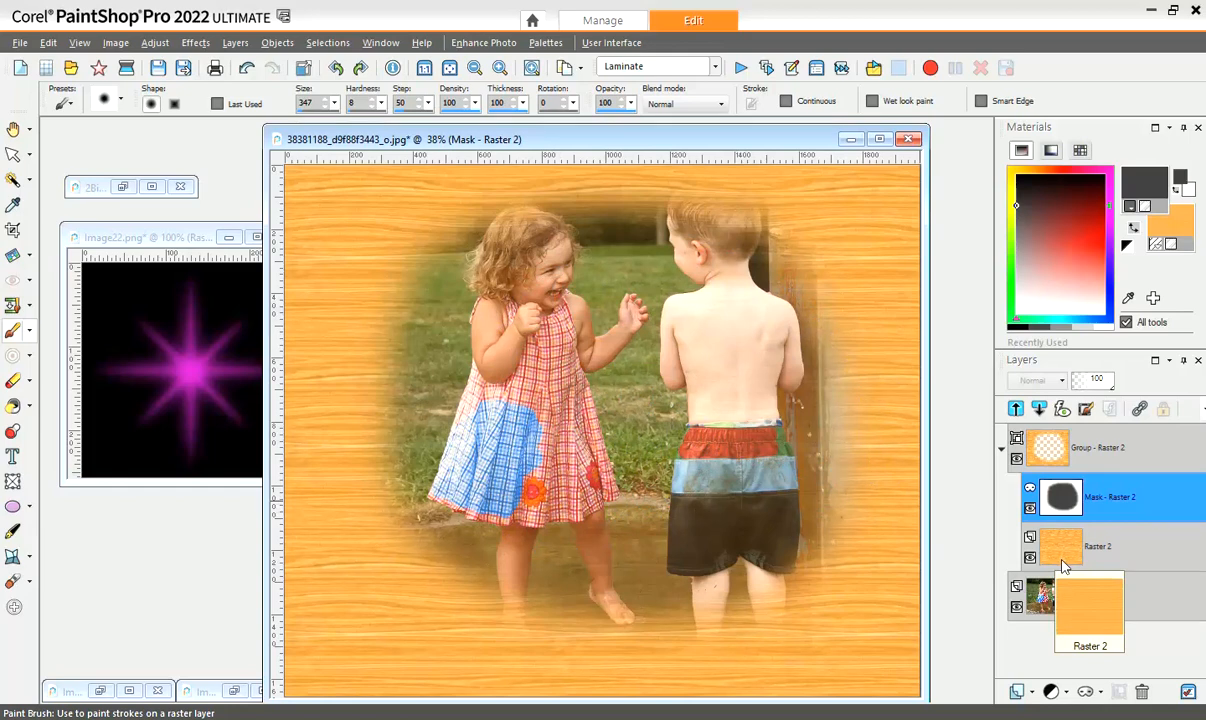
mouse_move(1039, 606)
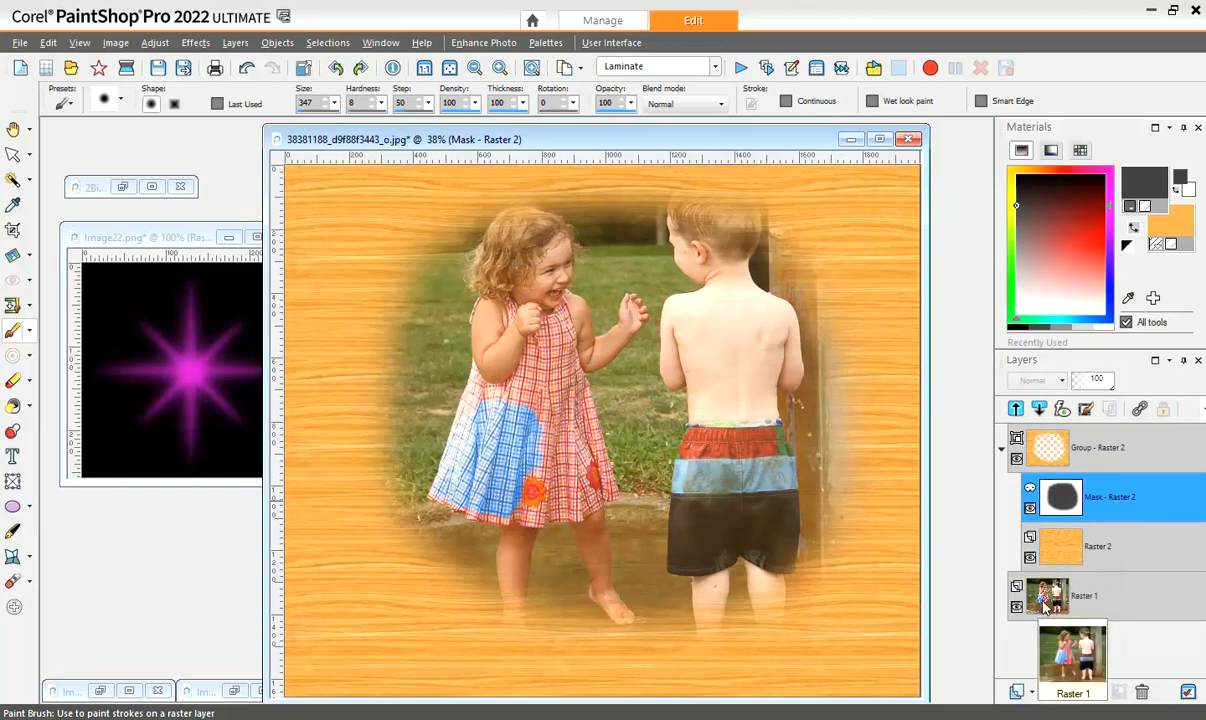